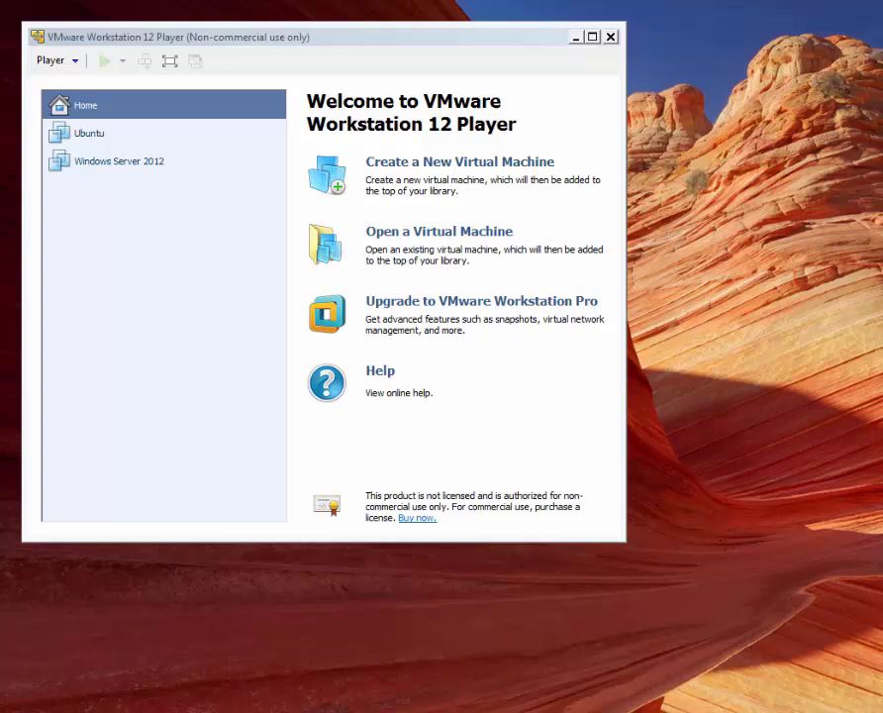
- Start a new virtual machine with the operating system installed later, choosing Microsoft Windows and version Windows 10 x64 as guest
{"action": "left_click", "coordinate": [431, 163]}
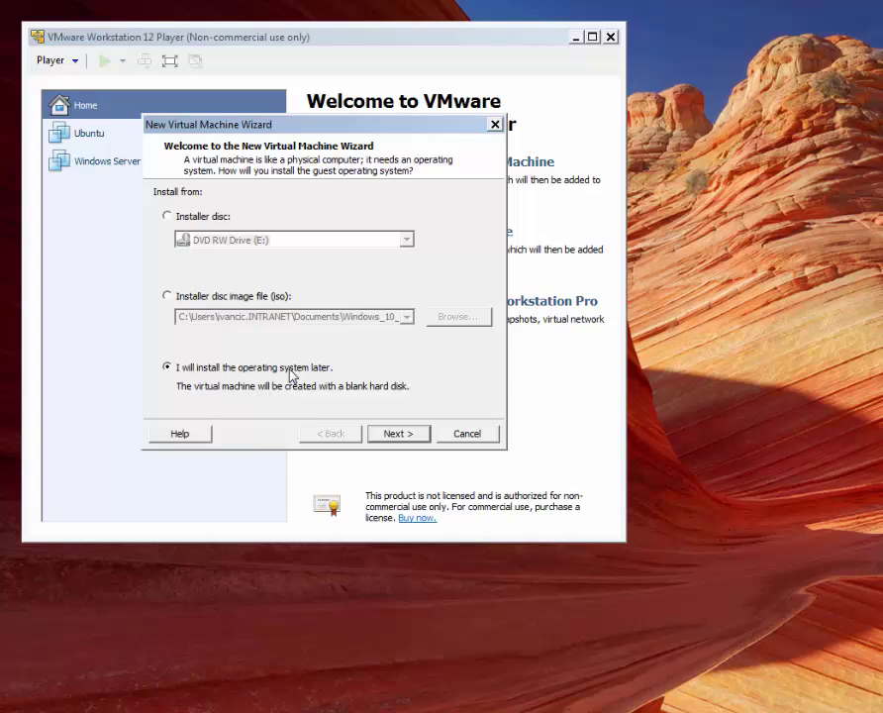
{"action": "left_click", "coordinate": [398, 436]}
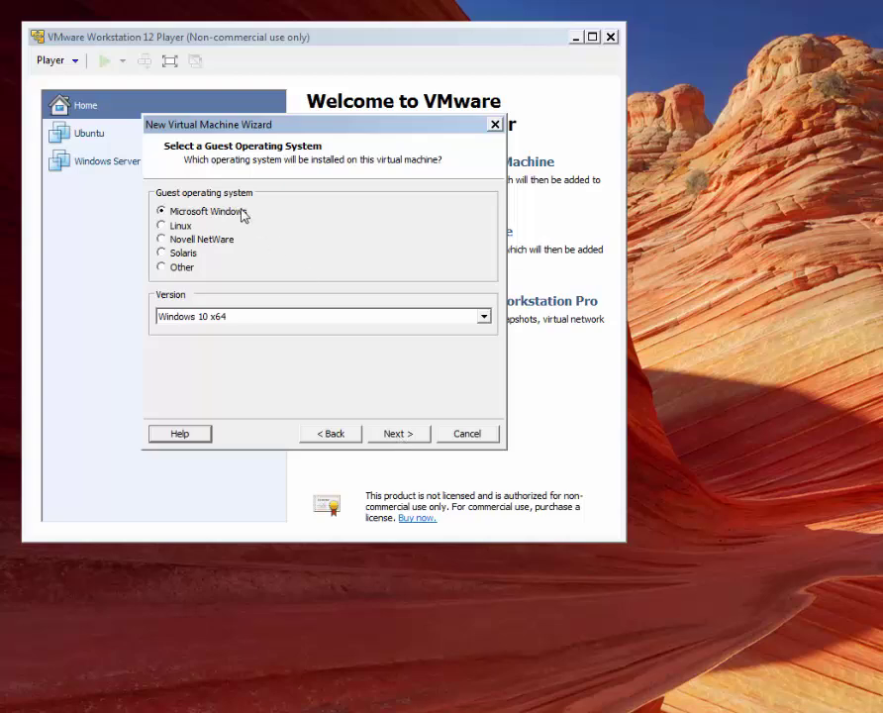
{"action": "left_click", "coordinate": [323, 318]}
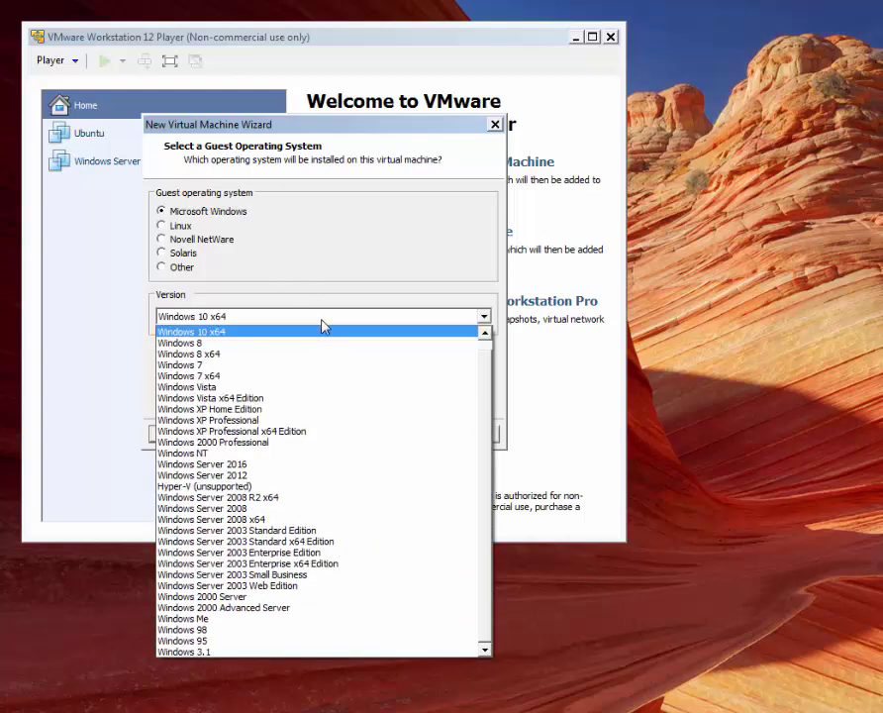
{"action": "left_click", "coordinate": [323, 329]}
{"action": "left_click", "coordinate": [404, 436]}
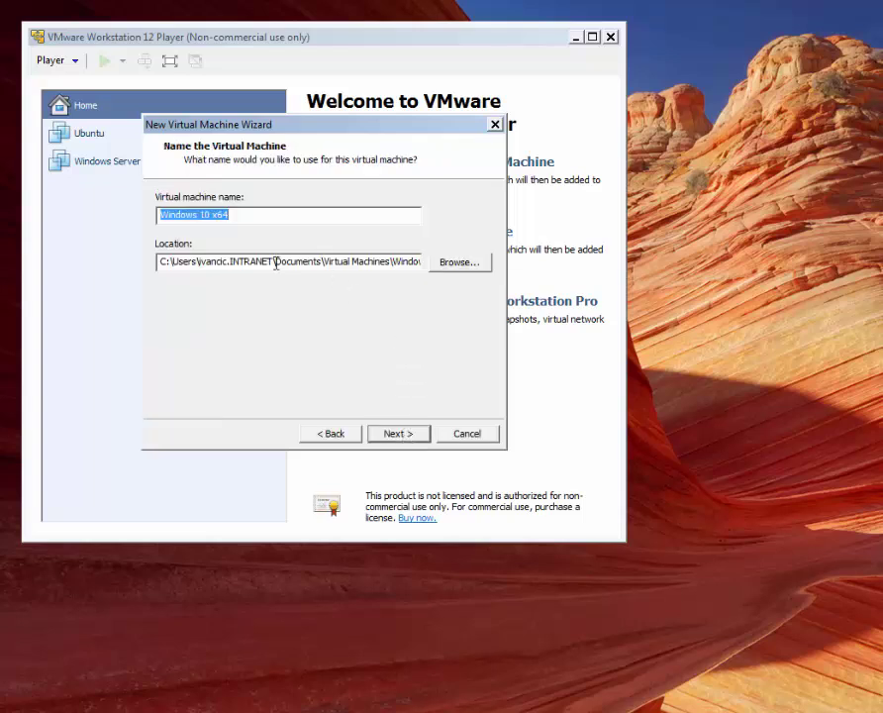
- Create the virtual machine with the name Windows 10 x64, the default location, and a 60 GB disk split into multiple files
{"action": "left_click_drag", "start_coordinate": [277, 262], "coordinate": [439, 265]}
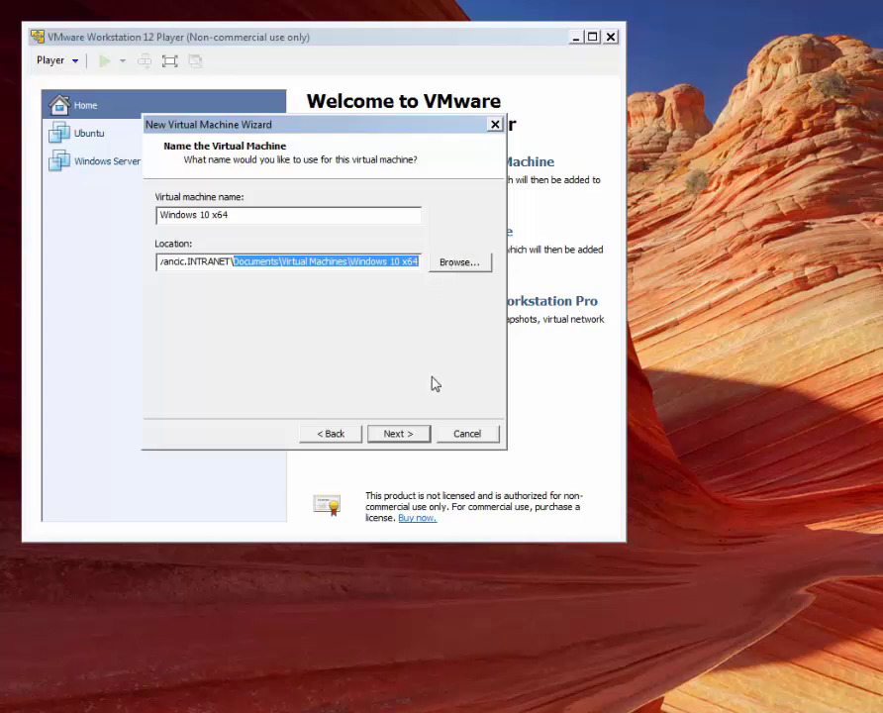
{"action": "left_click", "coordinate": [417, 441]}
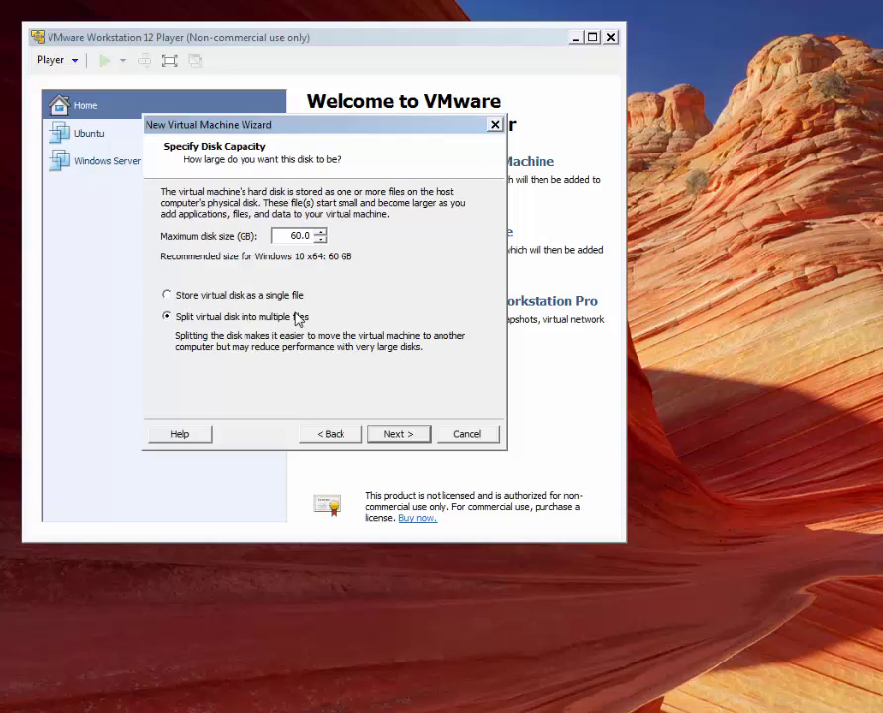
{"action": "left_click", "coordinate": [396, 434]}
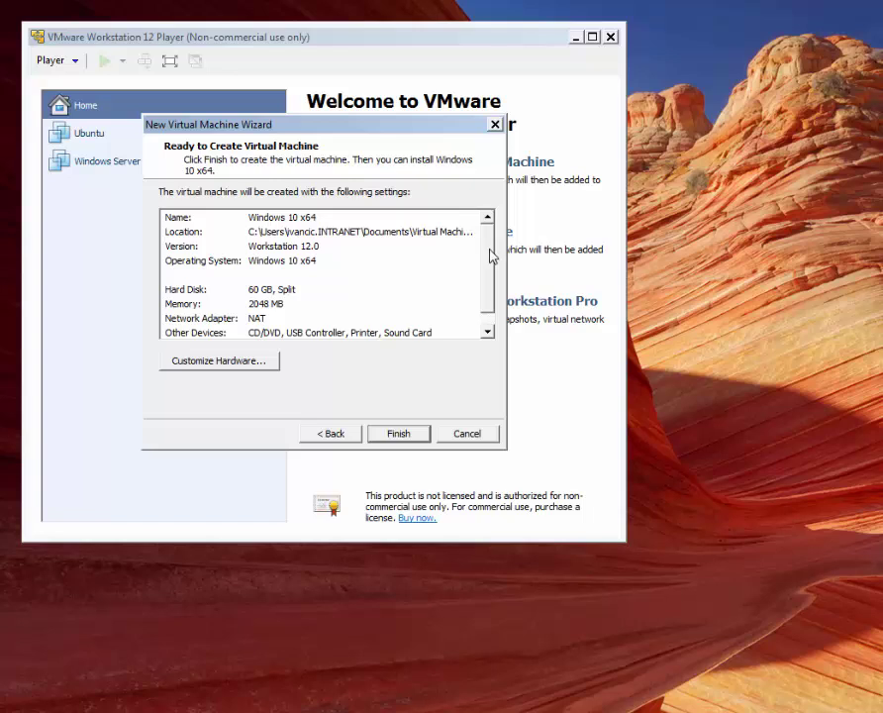
{"action": "scroll", "coordinate": [493, 255], "scroll_direction": "down", "scroll_amount": 1}
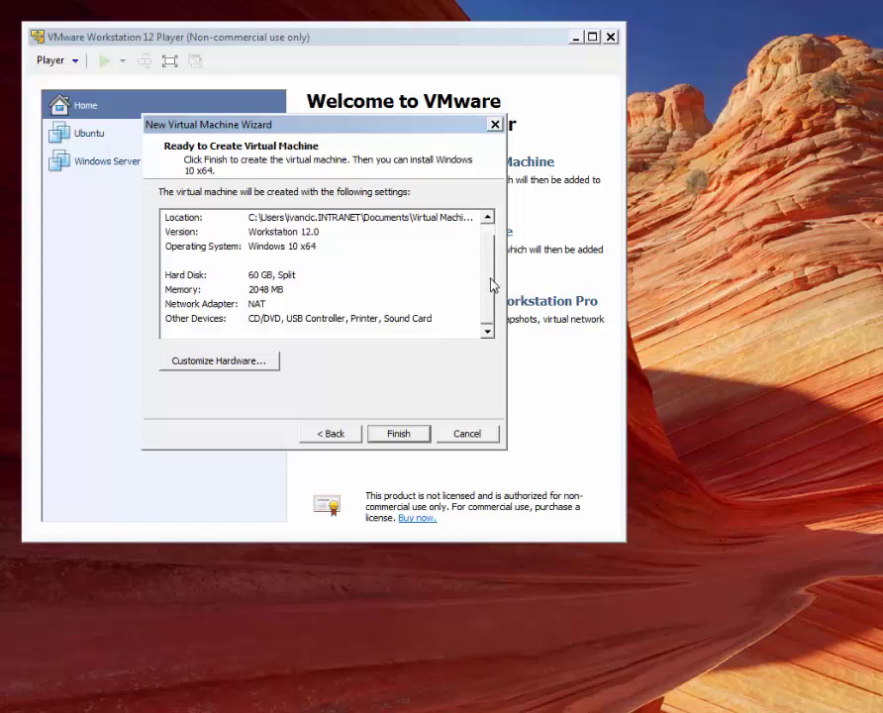
{"action": "left_click", "coordinate": [396, 436]}
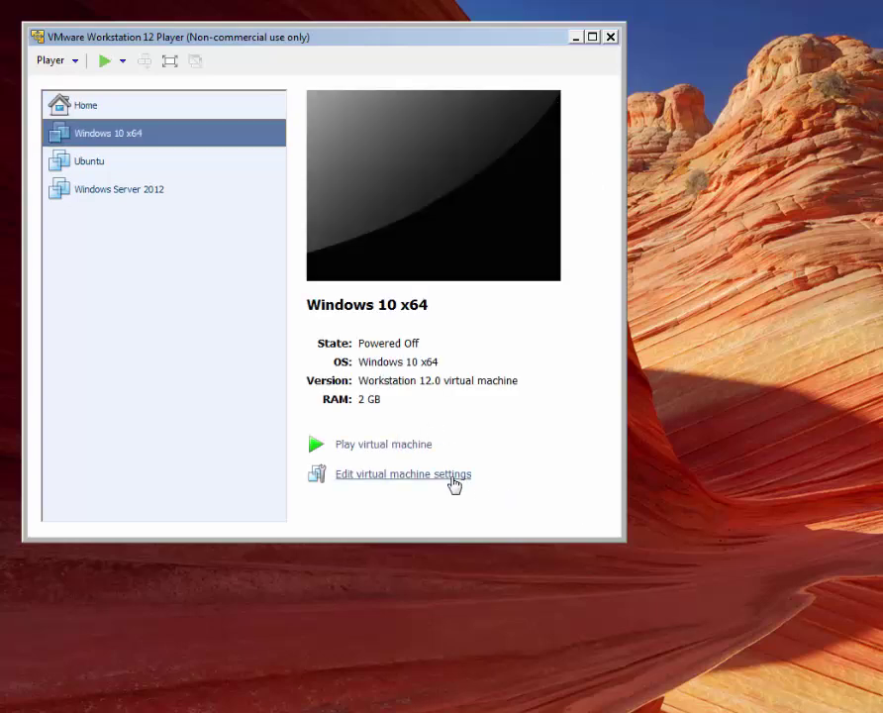
- Set the Windows 10 x64 machine's CD/DVD drive to use the ISO image Windows_10_Pro.iso from the Documents library
{"action": "left_click", "coordinate": [452, 482]}
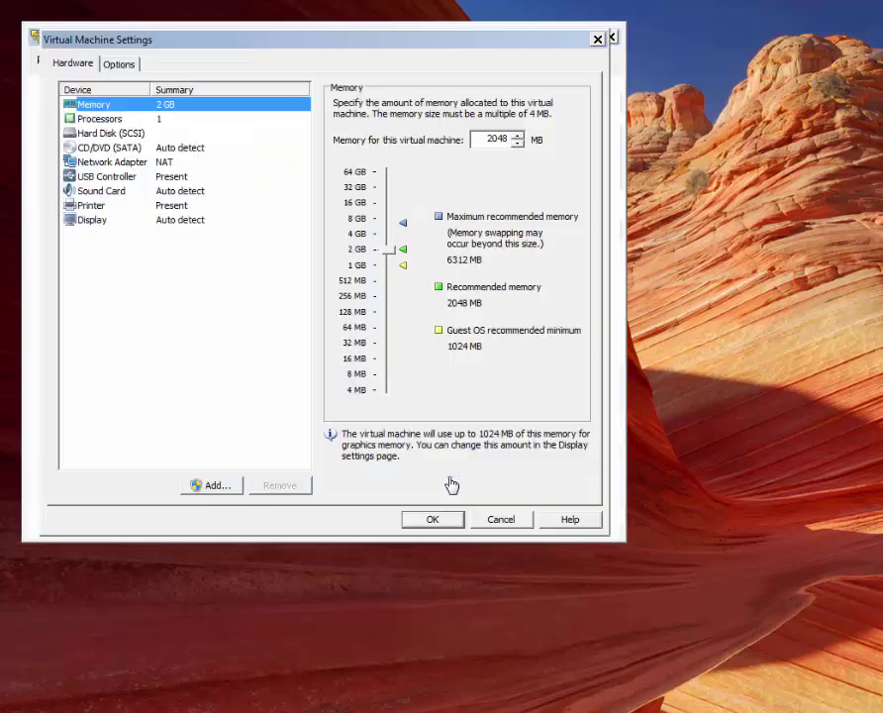
{"action": "left_click", "coordinate": [204, 150]}
{"action": "left_click", "coordinate": [402, 210]}
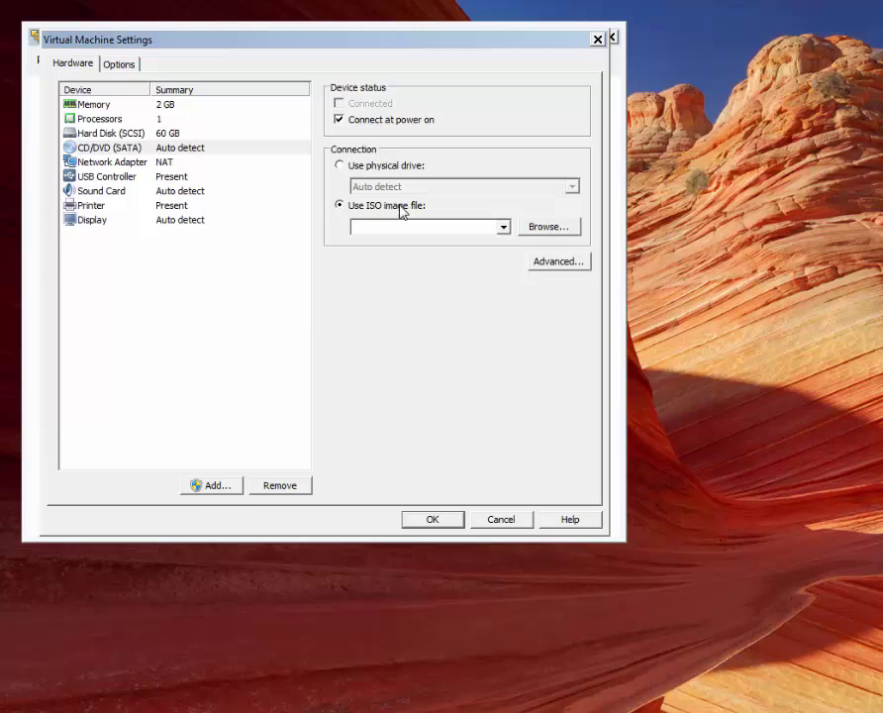
{"action": "left_click", "coordinate": [548, 231]}
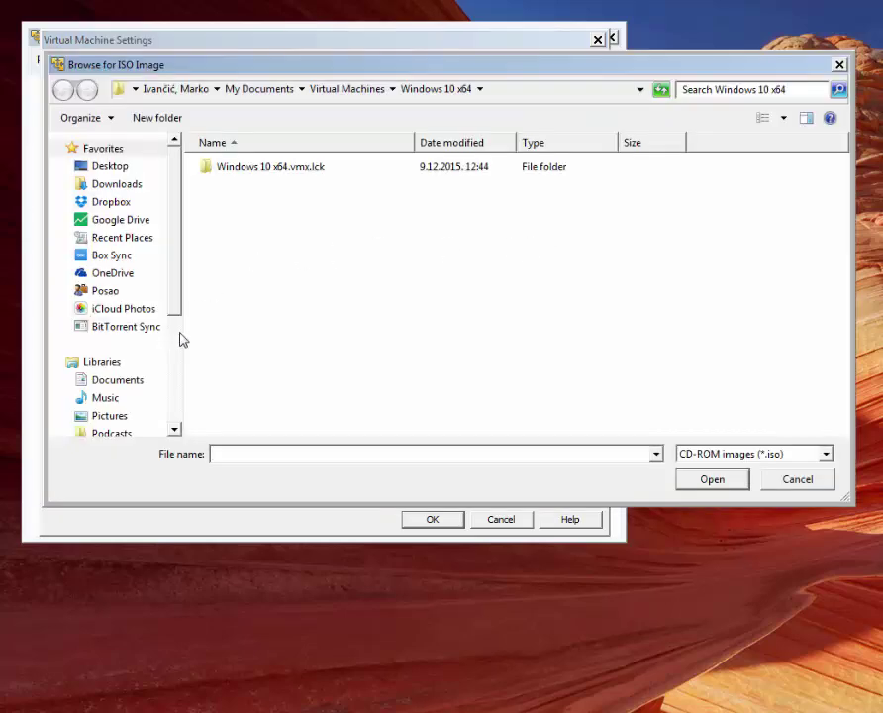
{"action": "left_click", "coordinate": [129, 383]}
{"action": "left_click", "coordinate": [280, 369]}
{"action": "key", "text": "End"}
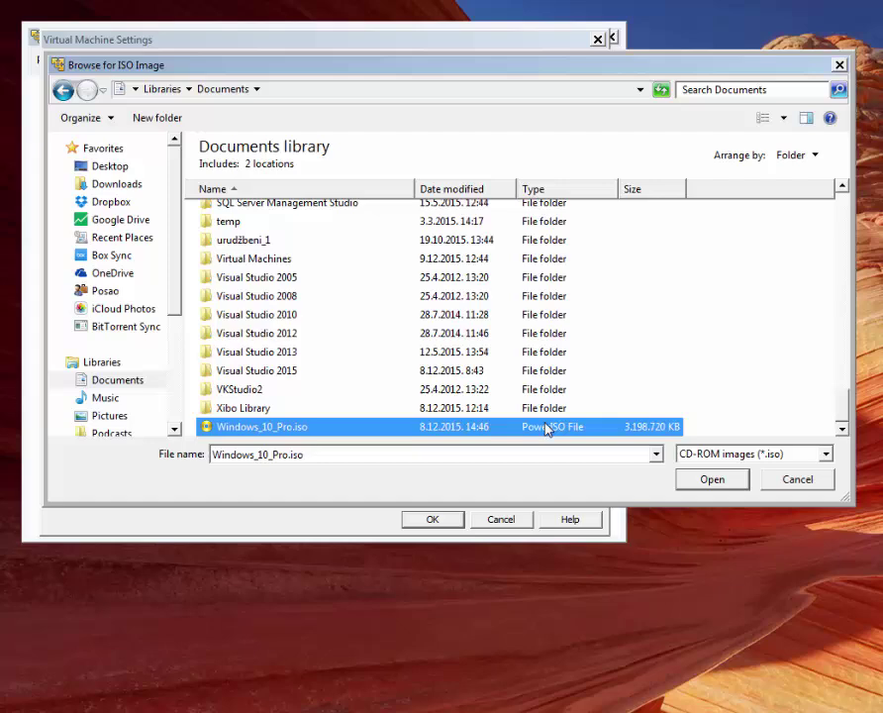
{"action": "left_click", "coordinate": [720, 482]}
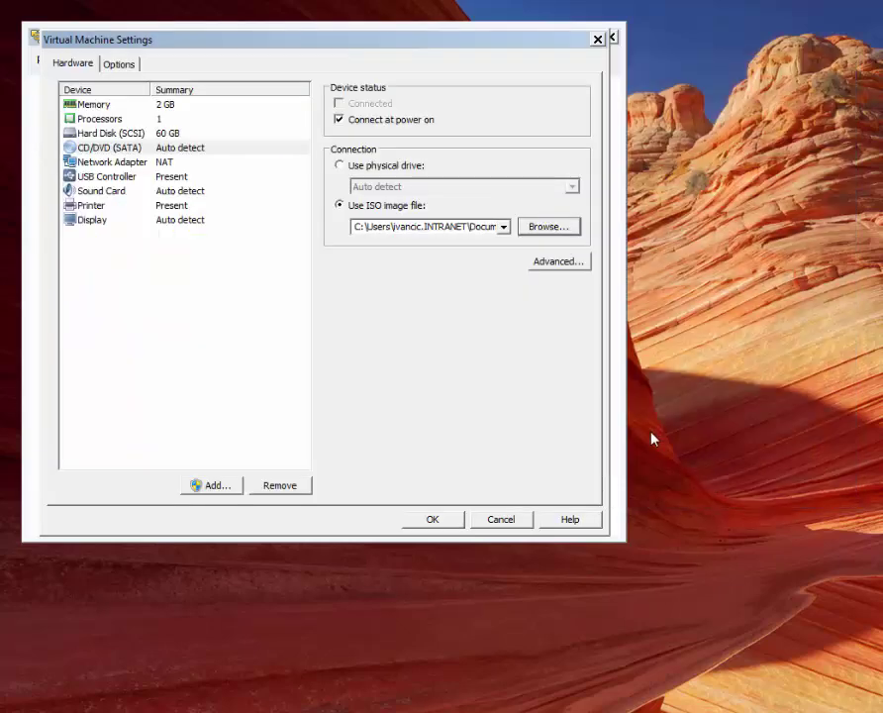
{"action": "left_click", "coordinate": [436, 521]}
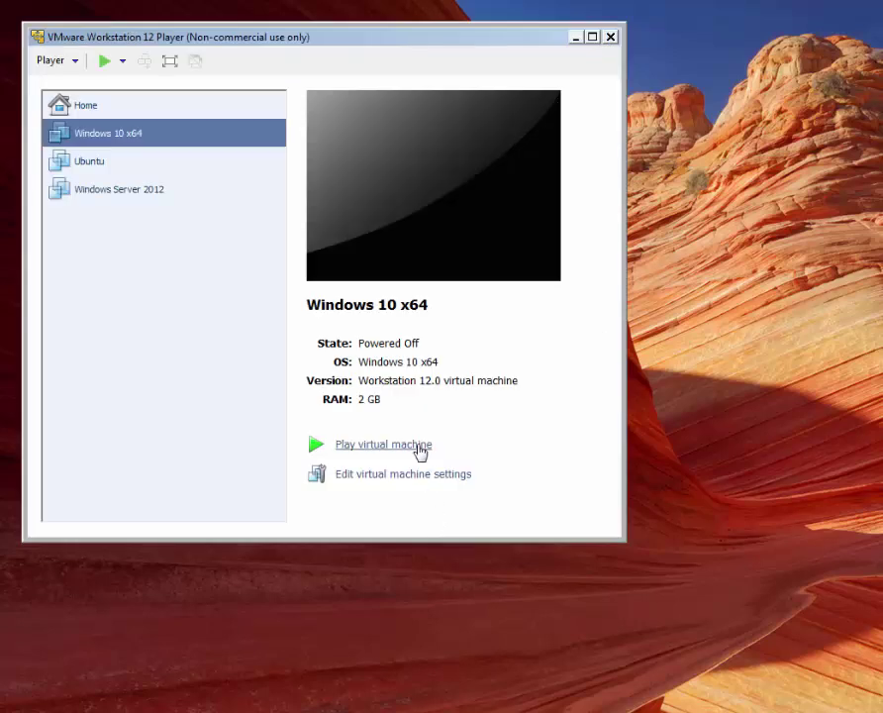
- Power on the Windows 10 x64 virtual machine and direct input to it
{"action": "left_click", "coordinate": [421, 453]}
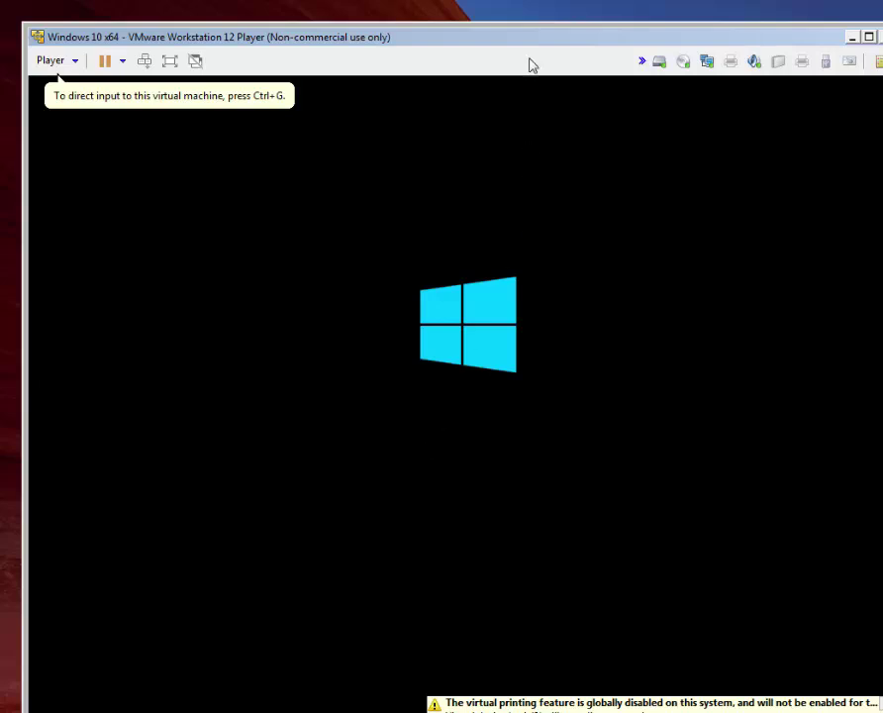
{"action": "left_click_drag", "start_coordinate": [514, 45], "coordinate": [496, 26]}
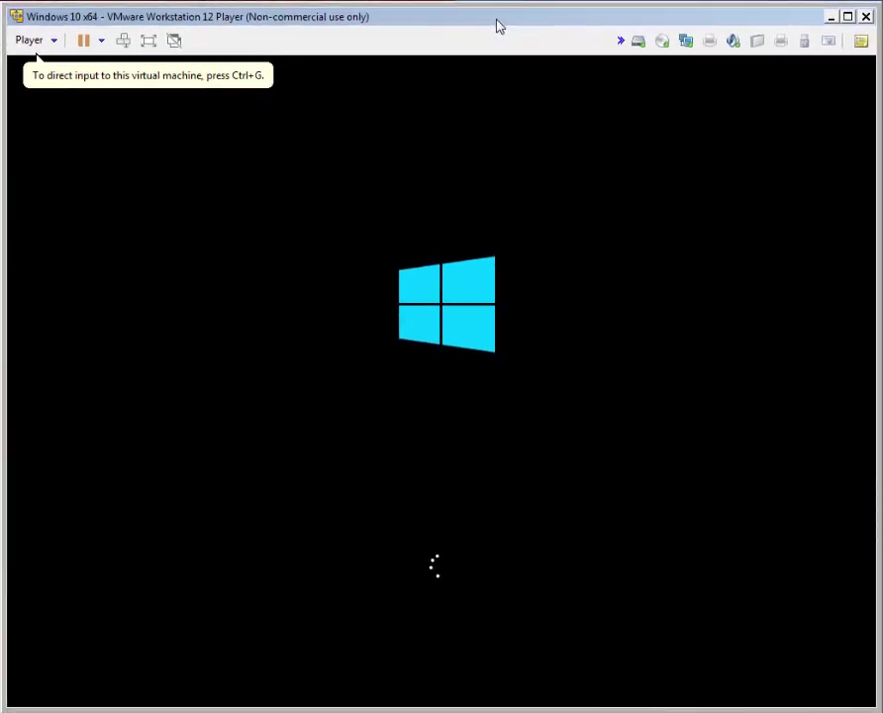
{"action": "left_click", "coordinate": [593, 355]}
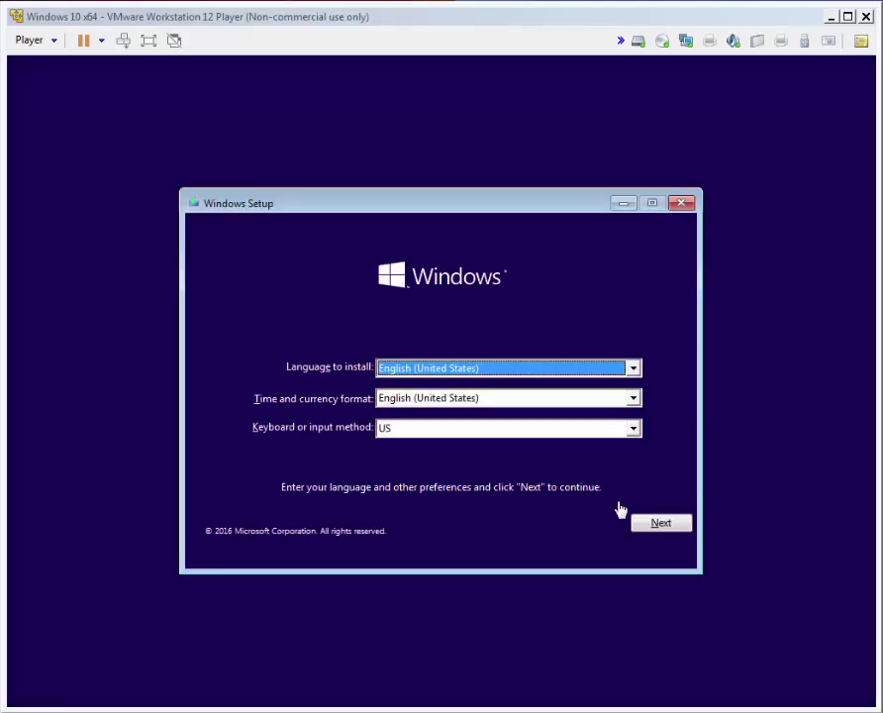
- Set the Windows Setup time and currency format to Croatian (Croatia) and continue with English (United States) as the installation language
{"action": "left_click", "coordinate": [543, 406]}
{"action": "left_click", "coordinate": [534, 397]}
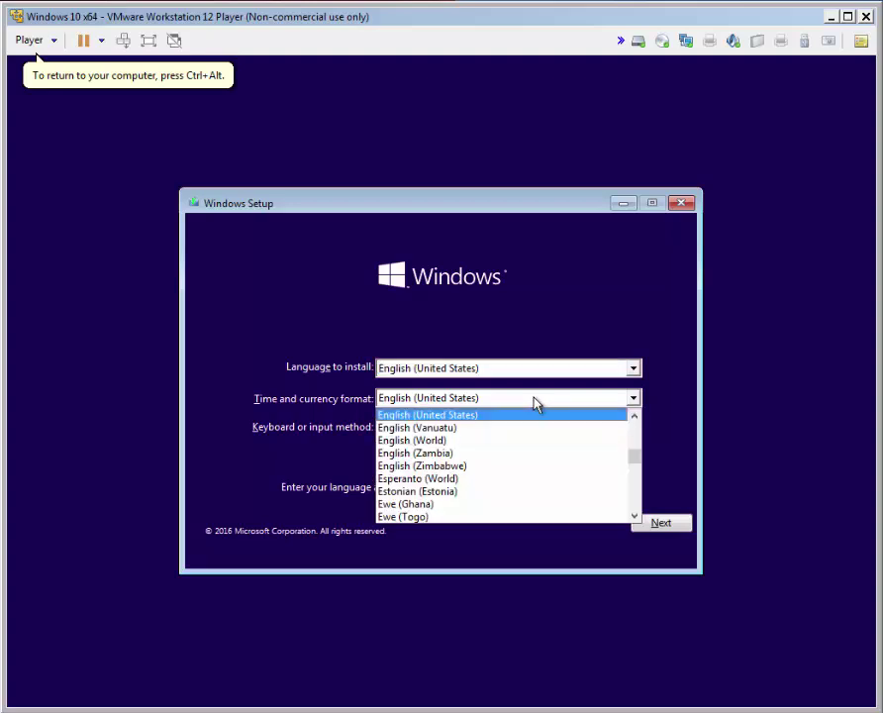
{"action": "key", "text": "c"}
{"action": "key", "text": "r"}
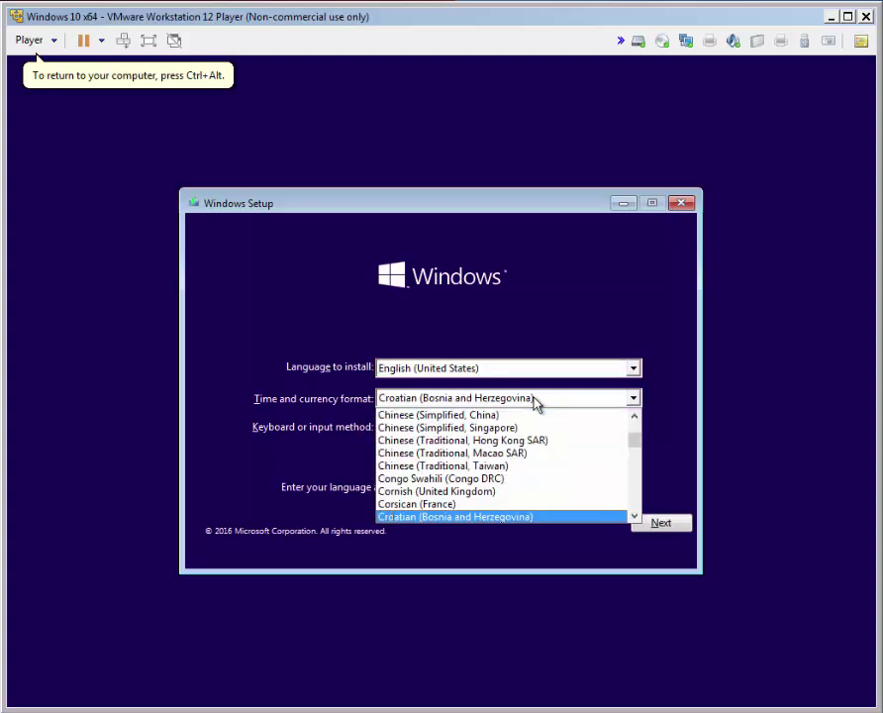
{"action": "key", "text": "Down"}
{"action": "key", "text": "Return"}
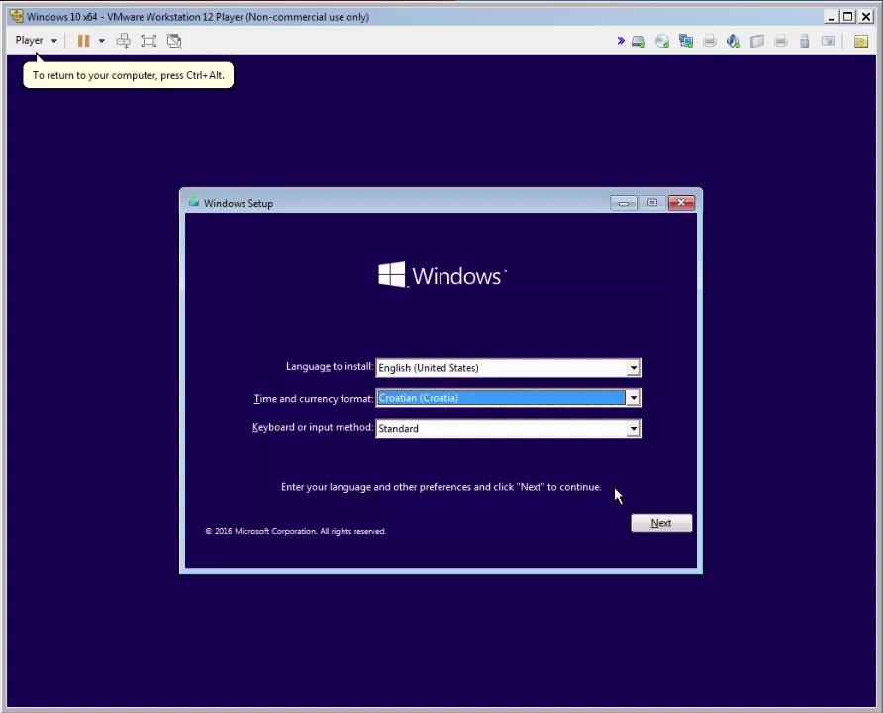
{"action": "left_click", "coordinate": [654, 528]}
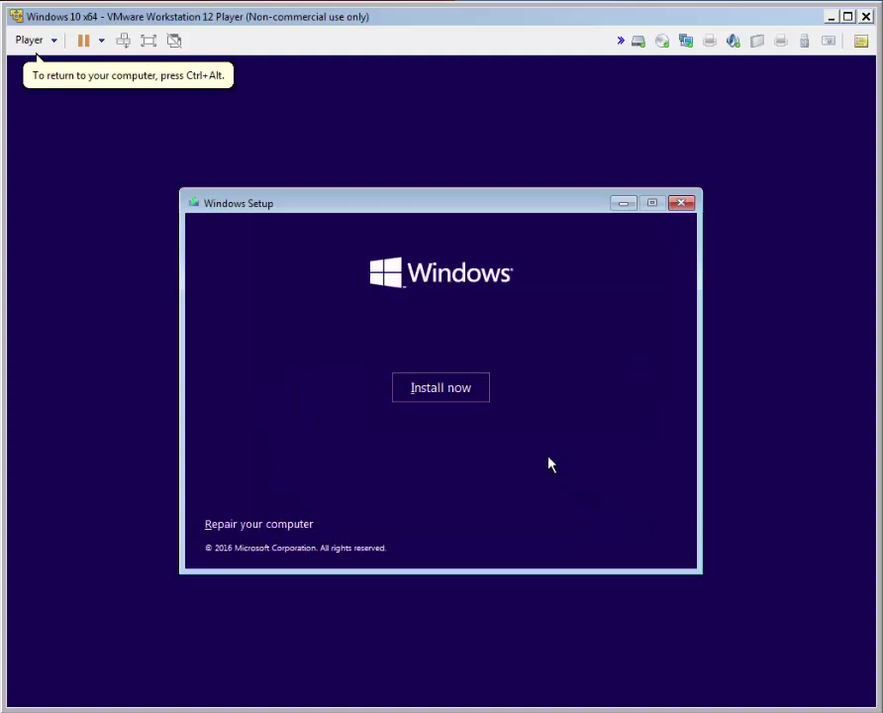
- Start the Windows installation and enter the Windows product key to continue
{"action": "left_click", "coordinate": [476, 396]}
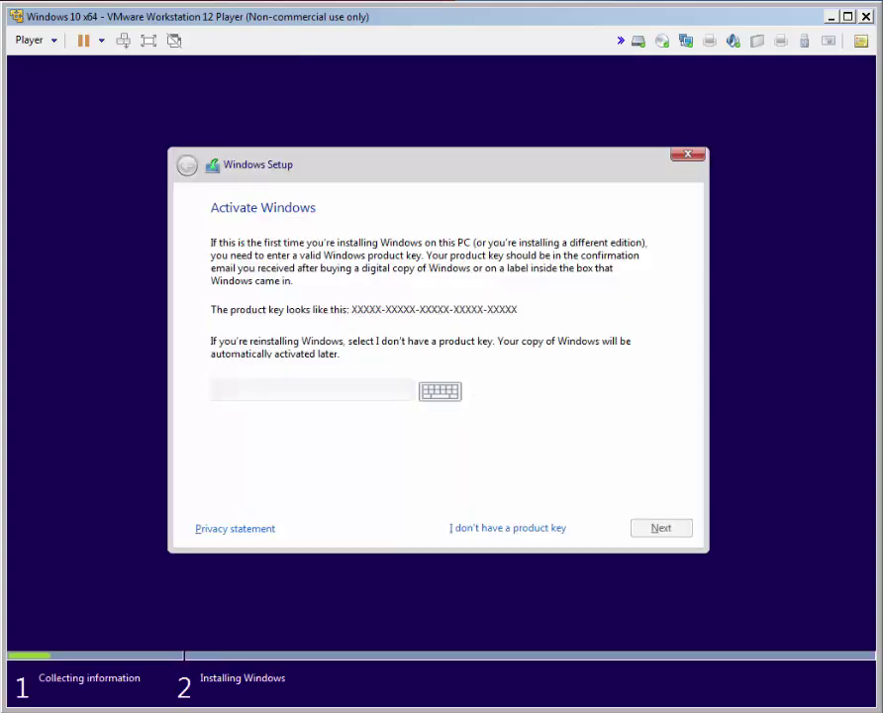
{"action": "type", "text": "XXXXX"}
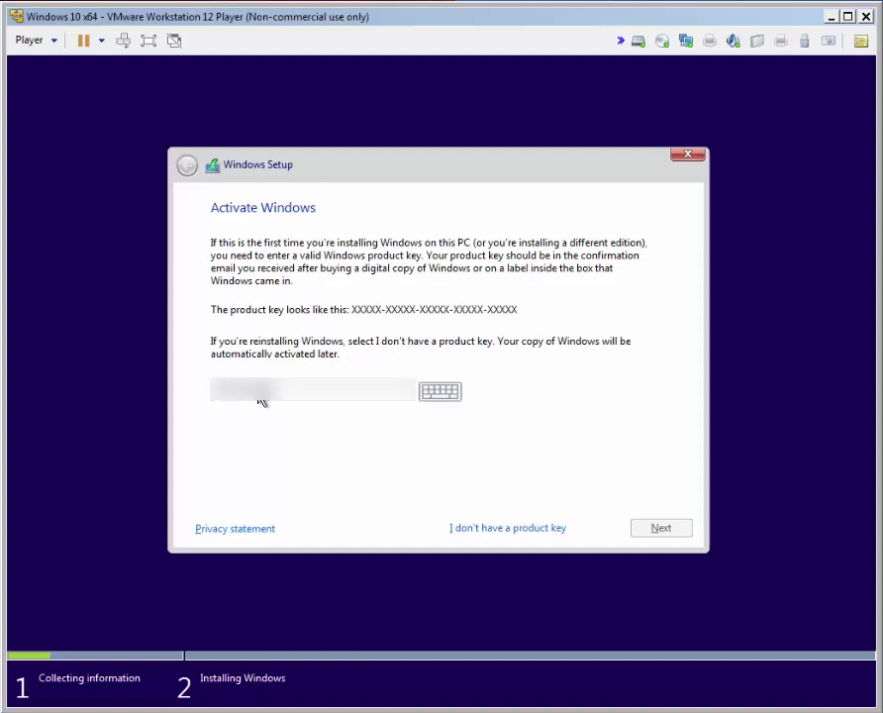
{"action": "type", "text": "XXXXX"}
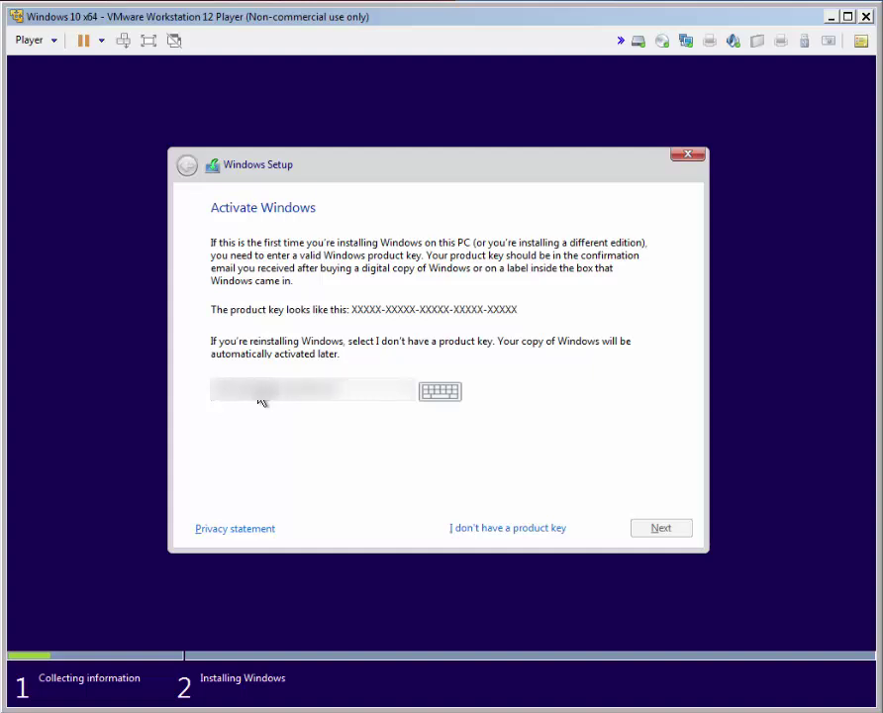
{"action": "left_click", "coordinate": [668, 535]}
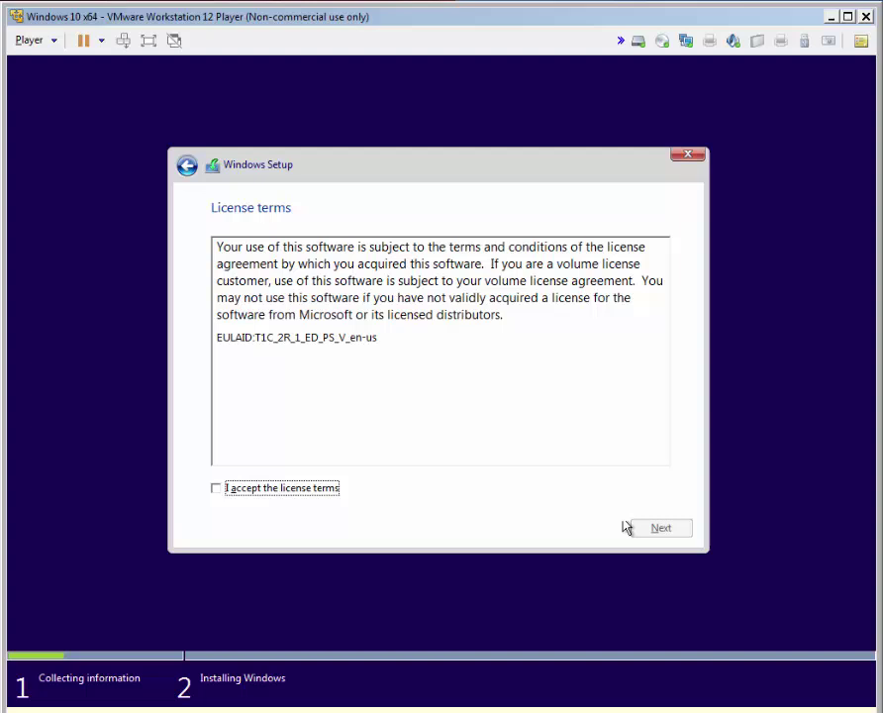
- Accept the license terms and choose the Custom: Install Windows only (advanced) installation type
{"action": "left_click", "coordinate": [337, 490]}
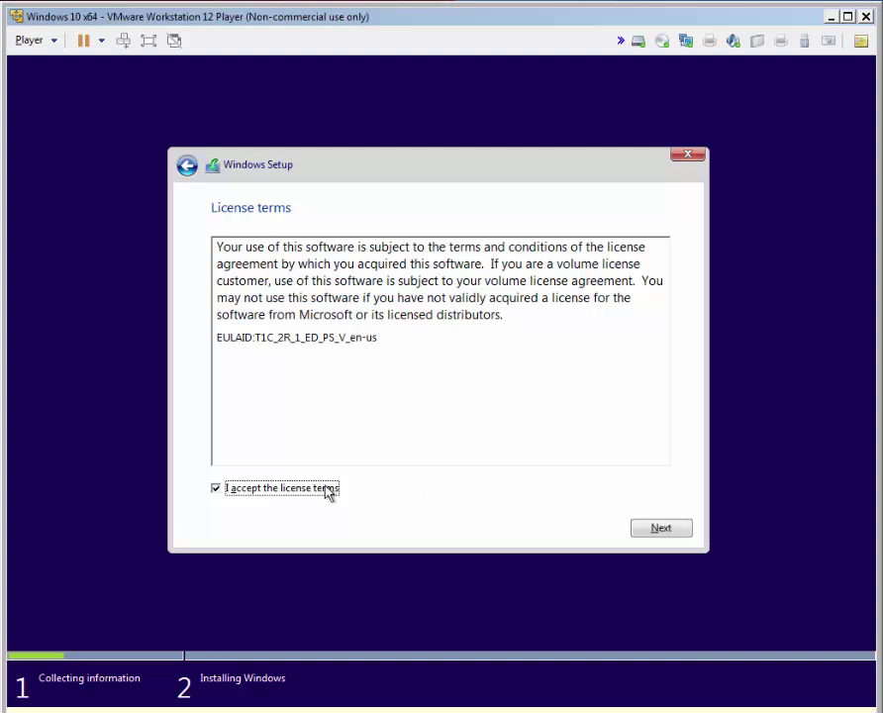
{"action": "left_click", "coordinate": [687, 534]}
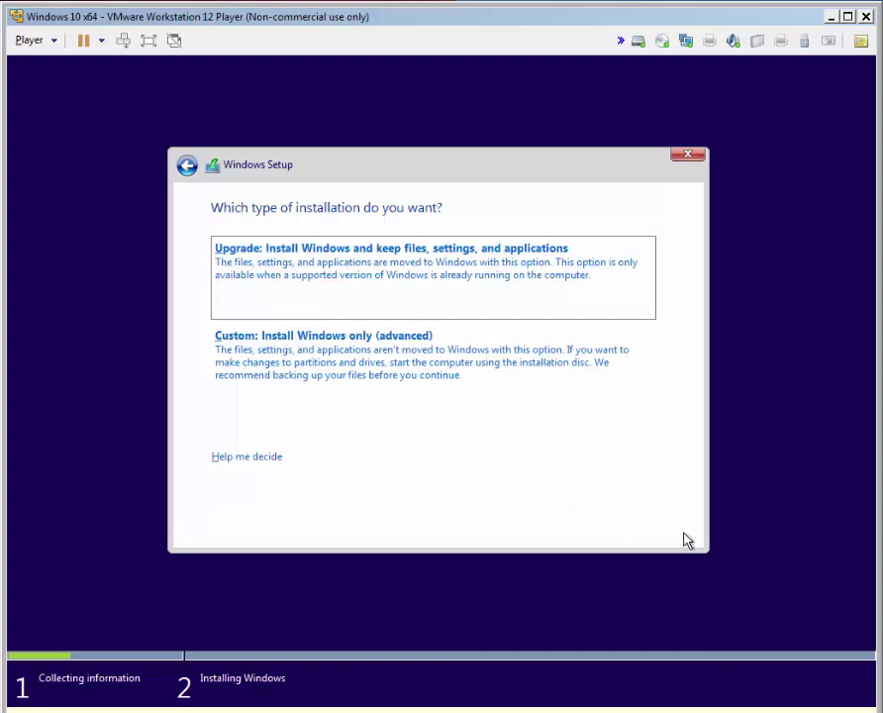
{"action": "left_click", "coordinate": [424, 384]}
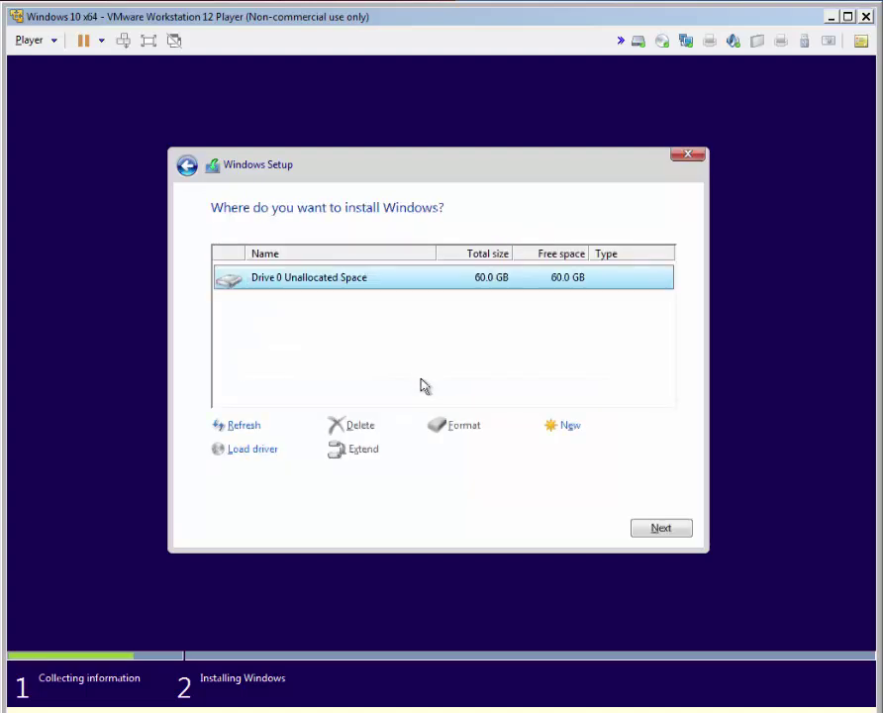
- Create a 61440 MB partition in Drive 0's unallocated space and install Windows on the primary partition, restarting to continue setup
{"action": "left_click", "coordinate": [573, 429]}
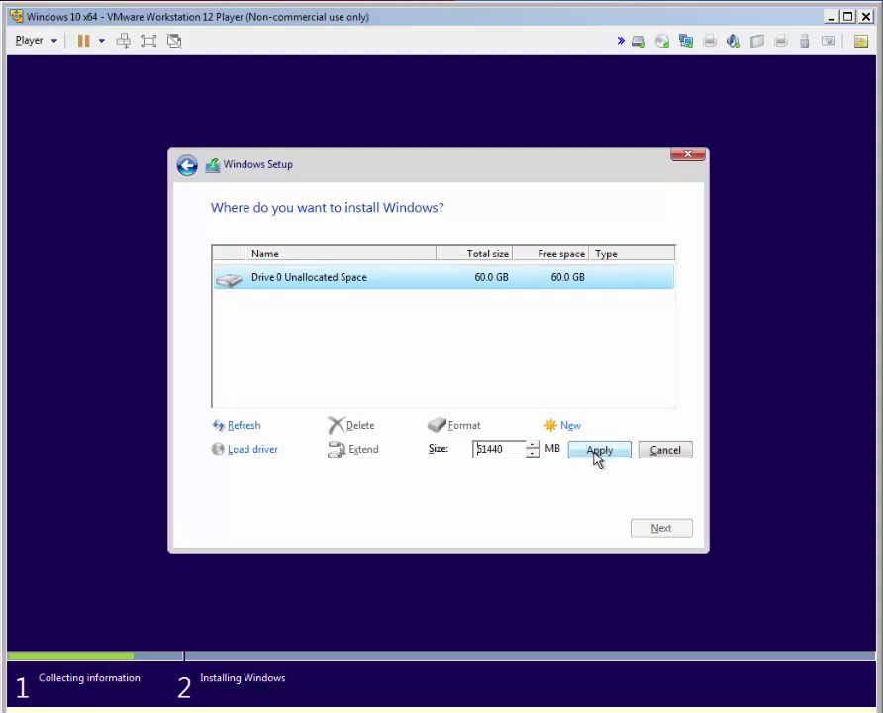
{"action": "left_click", "coordinate": [597, 450]}
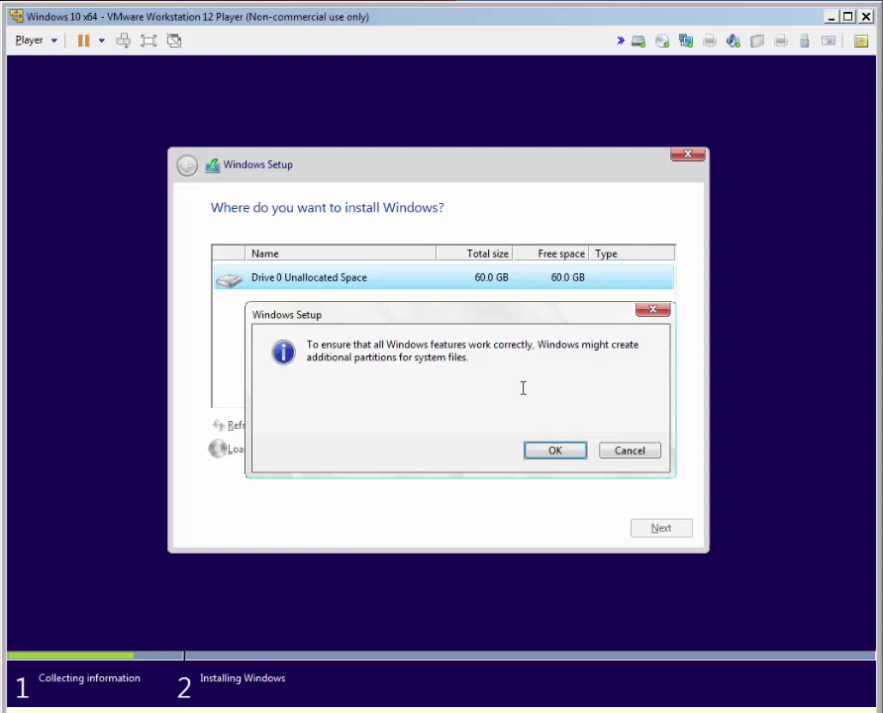
{"action": "left_click", "coordinate": [563, 452]}
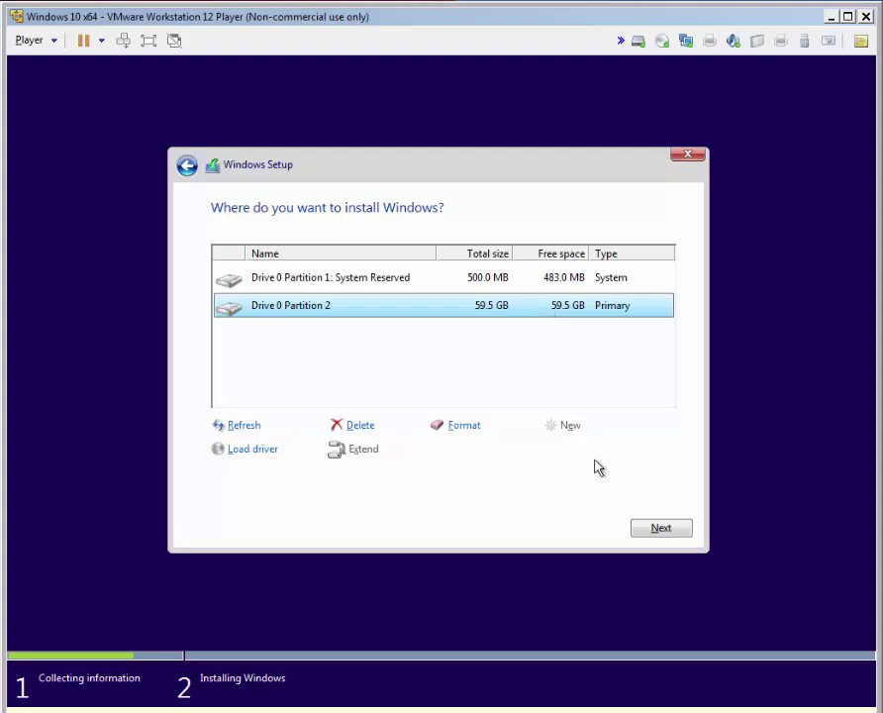
{"action": "left_click", "coordinate": [659, 530]}
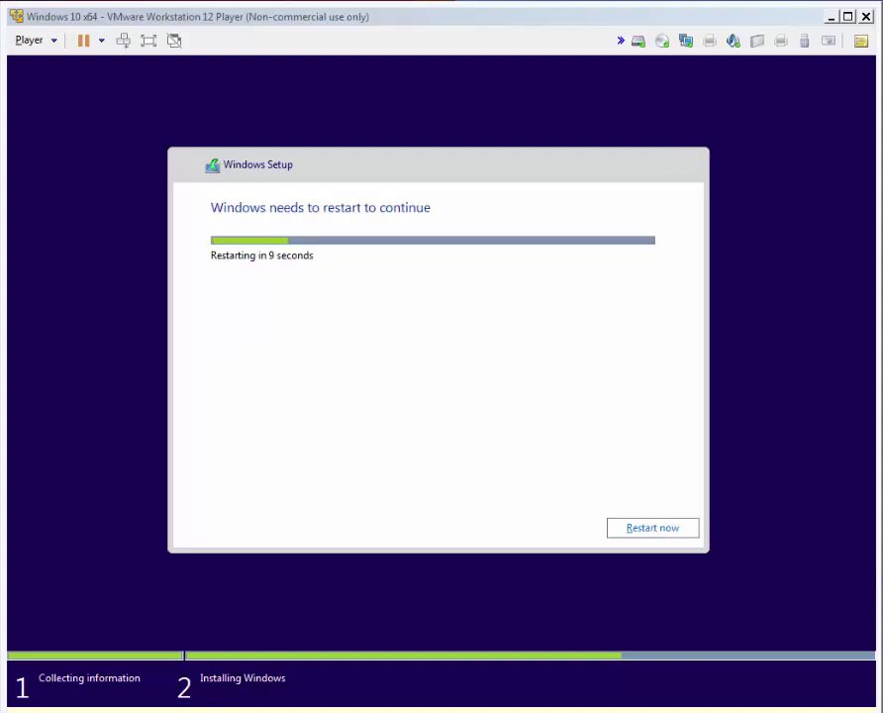
{"action": "left_click", "coordinate": [681, 535]}
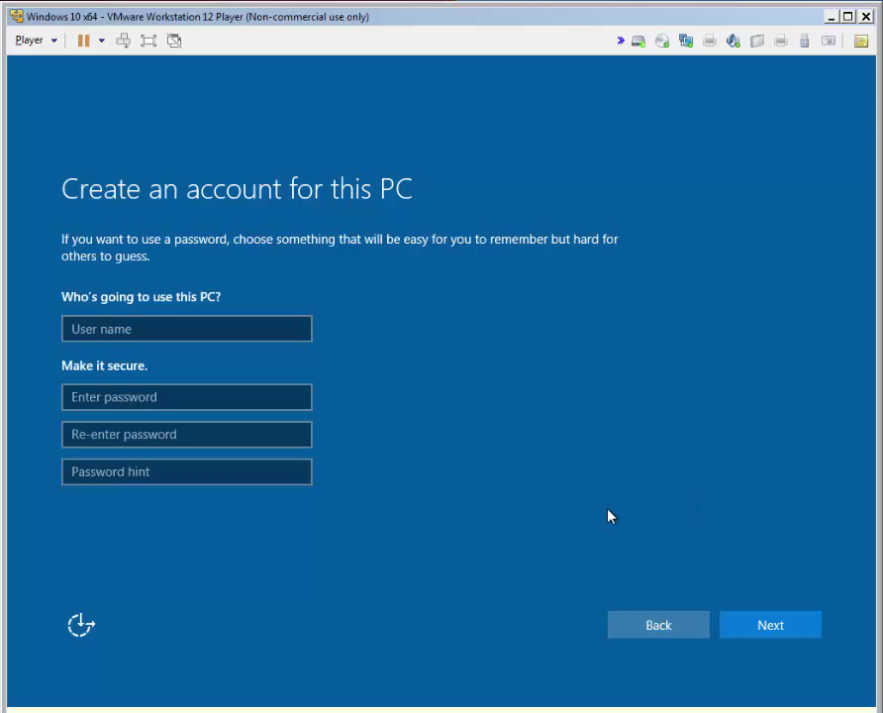
- Create the PC account with user name utilizewindows, enter and re-enter the account password, add a password hint, and continue
{"action": "left_click", "coordinate": [231, 327]}
{"action": "type", "text": "utilizewindows"}
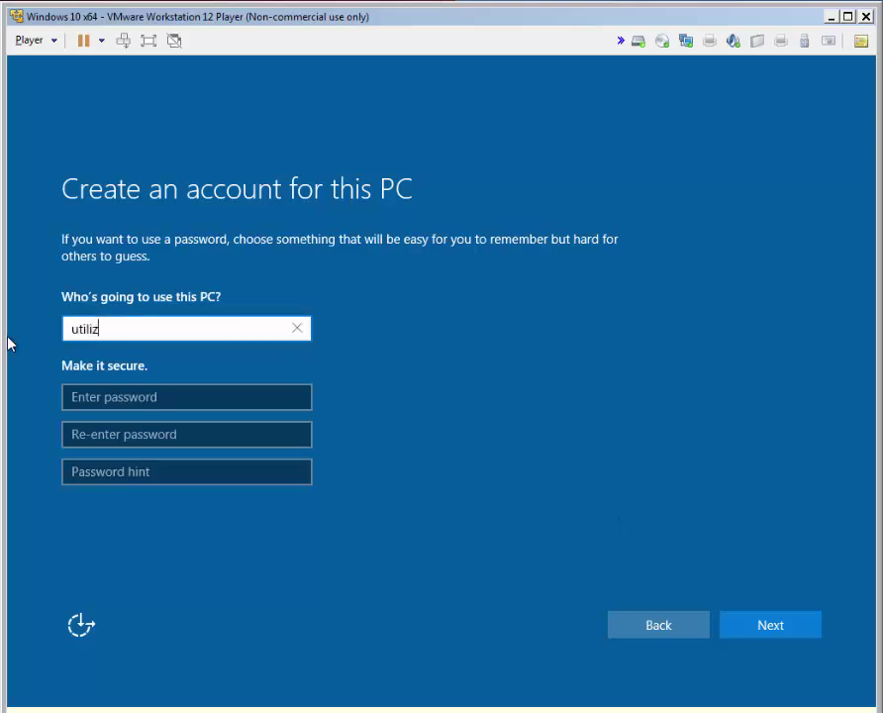
{"action": "key", "text": "Tab"}
{"action": "type", "text": "**********"}
{"action": "key", "text": "Tab"}
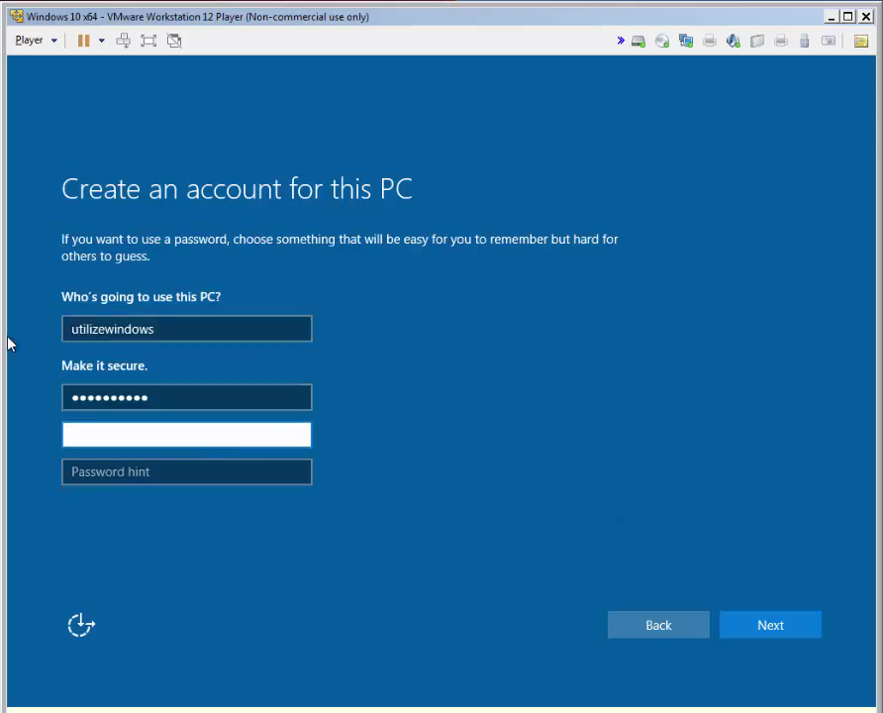
{"action": "type", "text": "**********"}
{"action": "key", "text": "Tab"}
{"action": "type", "text": "t"}
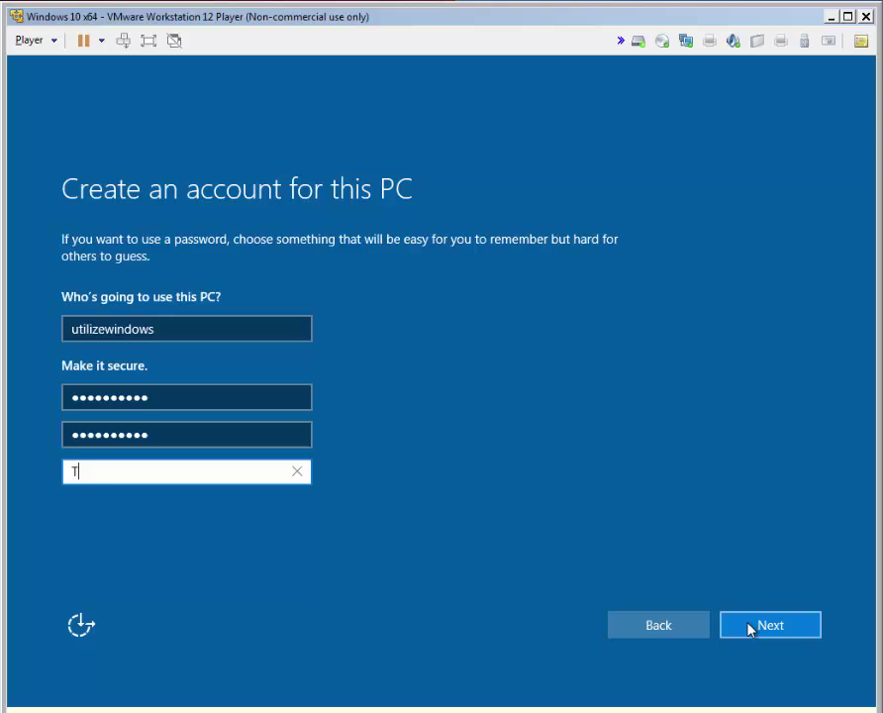
{"action": "left_click", "coordinate": [755, 628]}
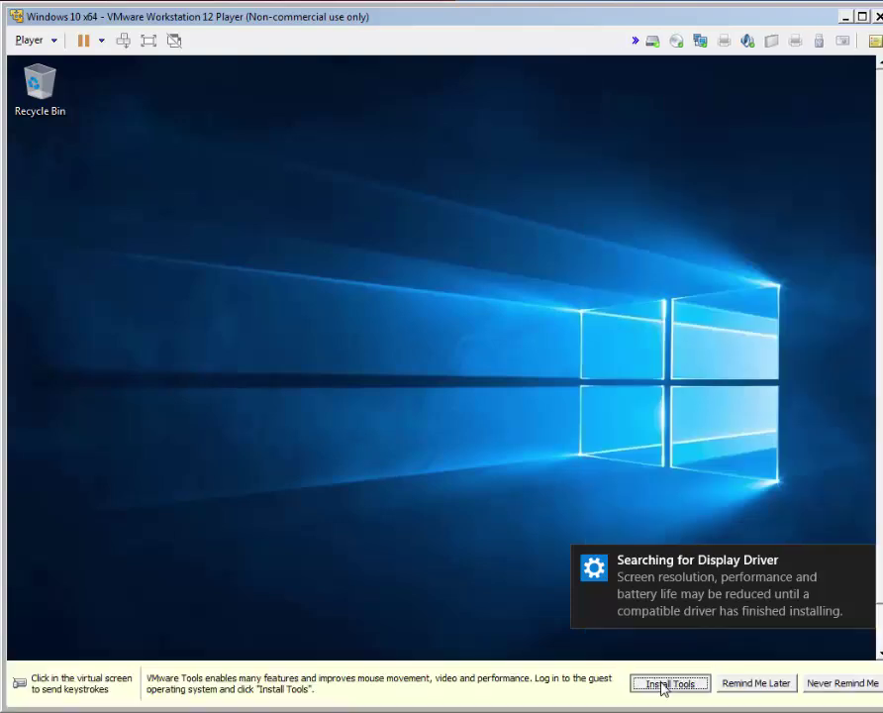
- Mount the VMware Tools disc in the virtual machine, run its installer from DVD Drive (D:) in This PC, and allow it to make changes
{"action": "left_click", "coordinate": [662, 684]}
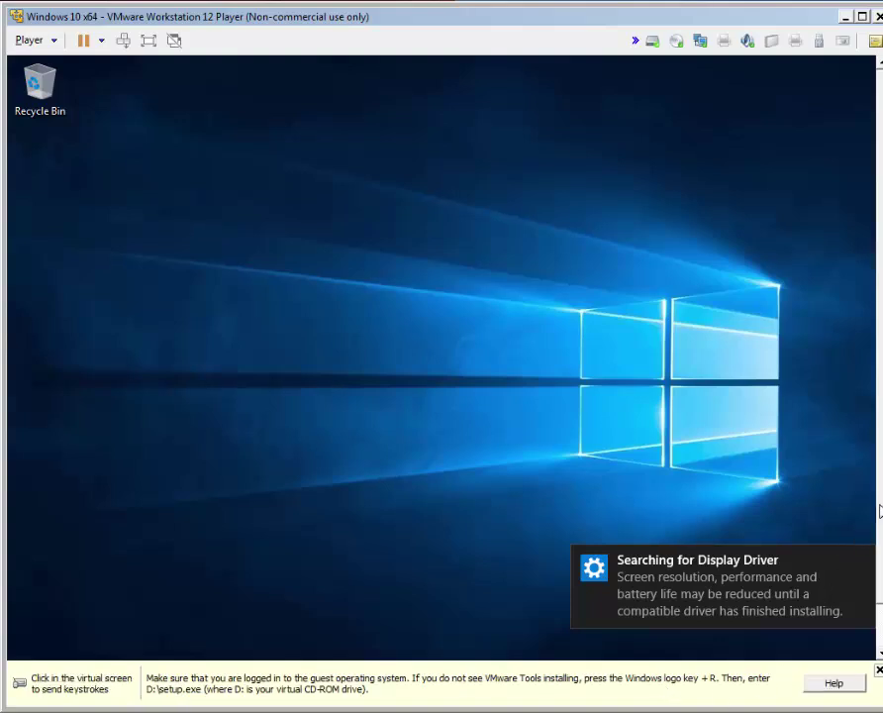
{"action": "left_click", "coordinate": [192, 643]}
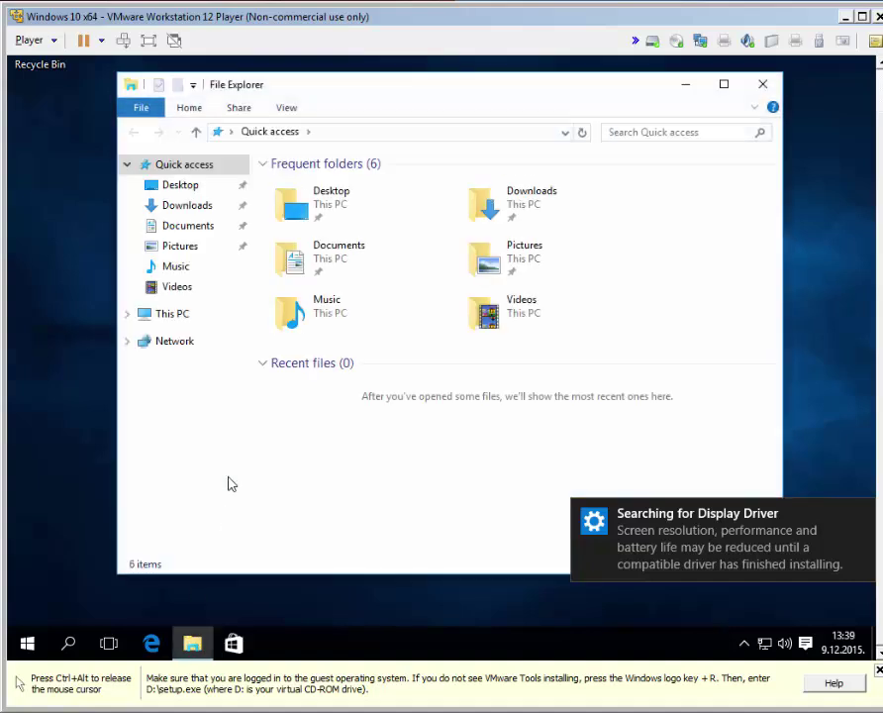
{"action": "left_click", "coordinate": [200, 313]}
{"action": "double_click", "coordinate": [594, 381]}
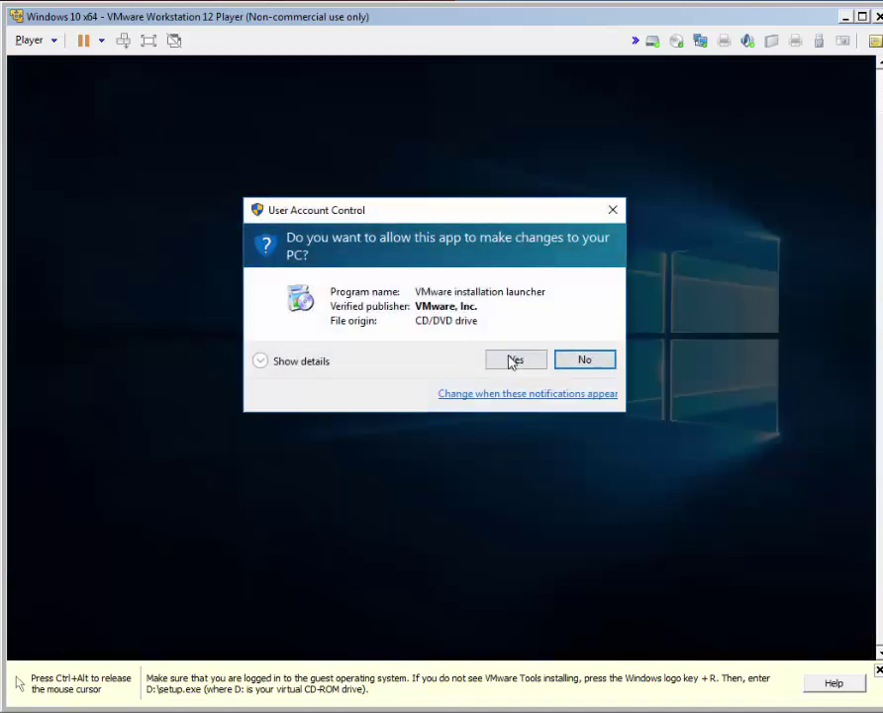
{"action": "left_click", "coordinate": [515, 362]}
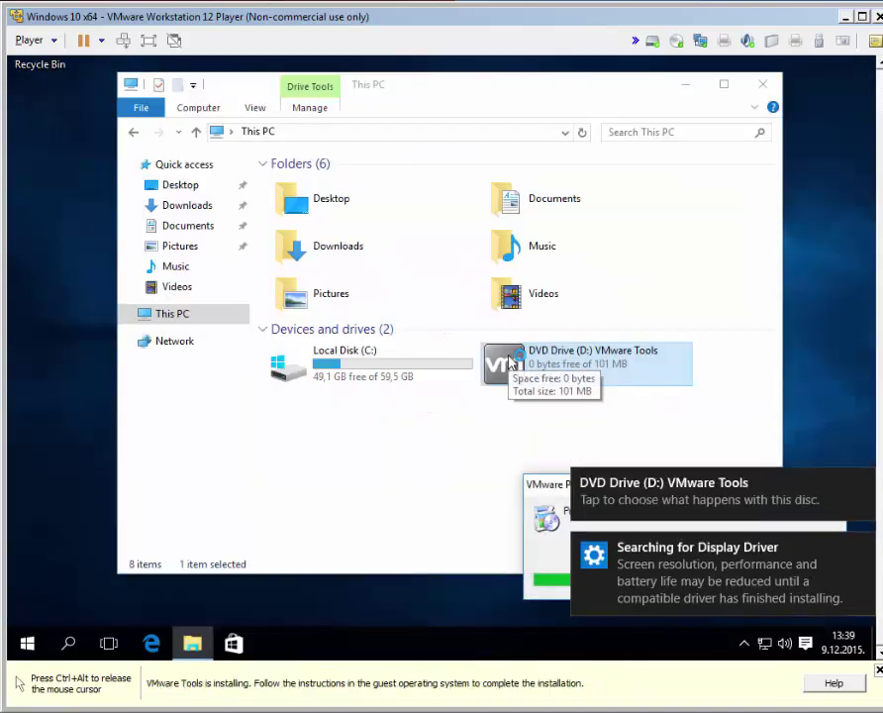
- Install VMware Tools with the setup wizard's default options and finish the wizard
{"action": "left_click_drag", "start_coordinate": [543, 486], "coordinate": [321, 289]}
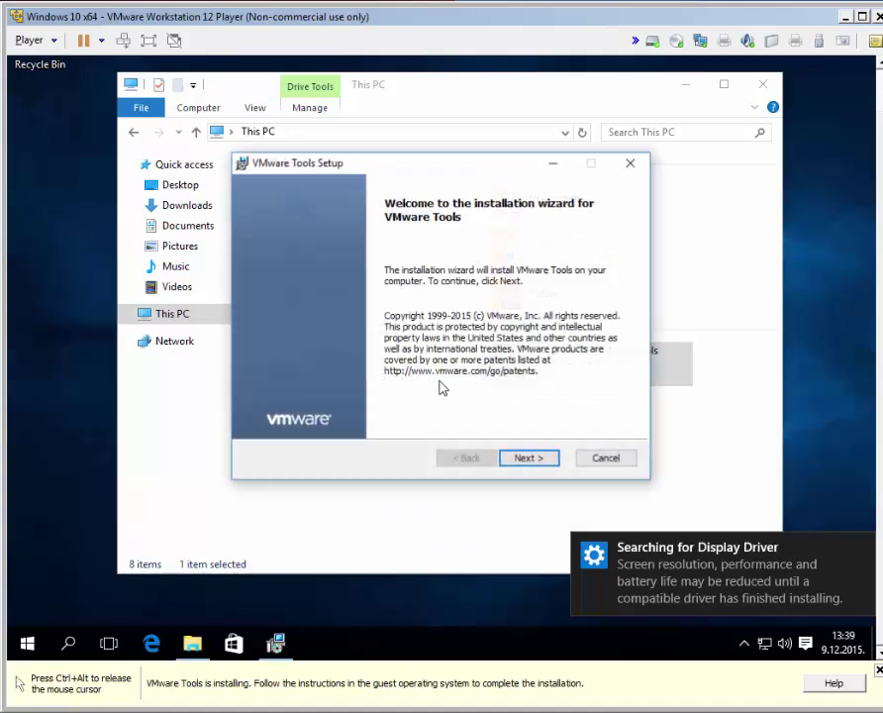
{"action": "left_click", "coordinate": [529, 459]}
{"action": "left_click", "coordinate": [529, 459]}
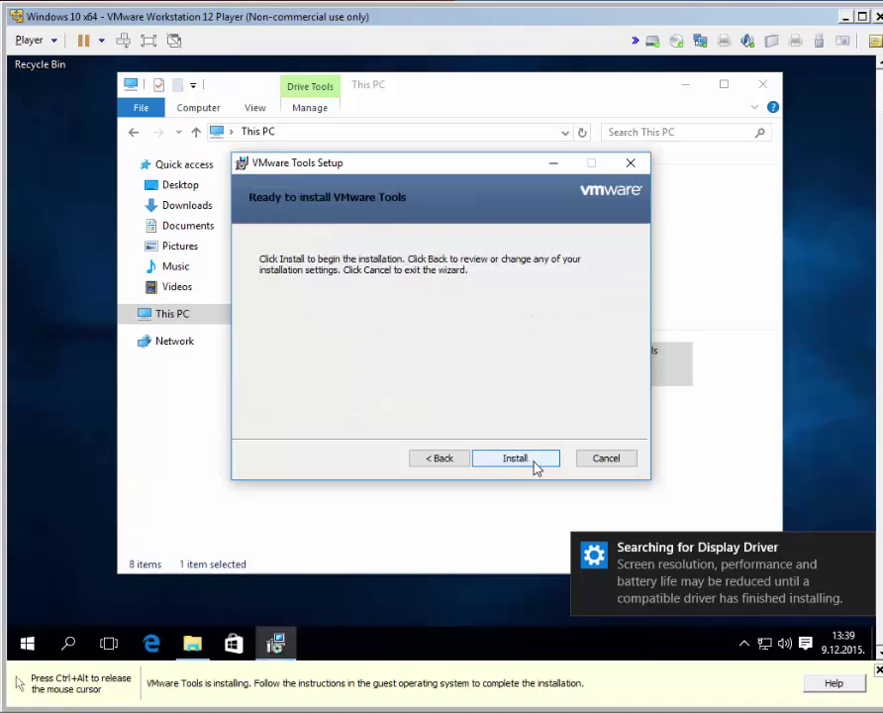
{"action": "left_click", "coordinate": [536, 469]}
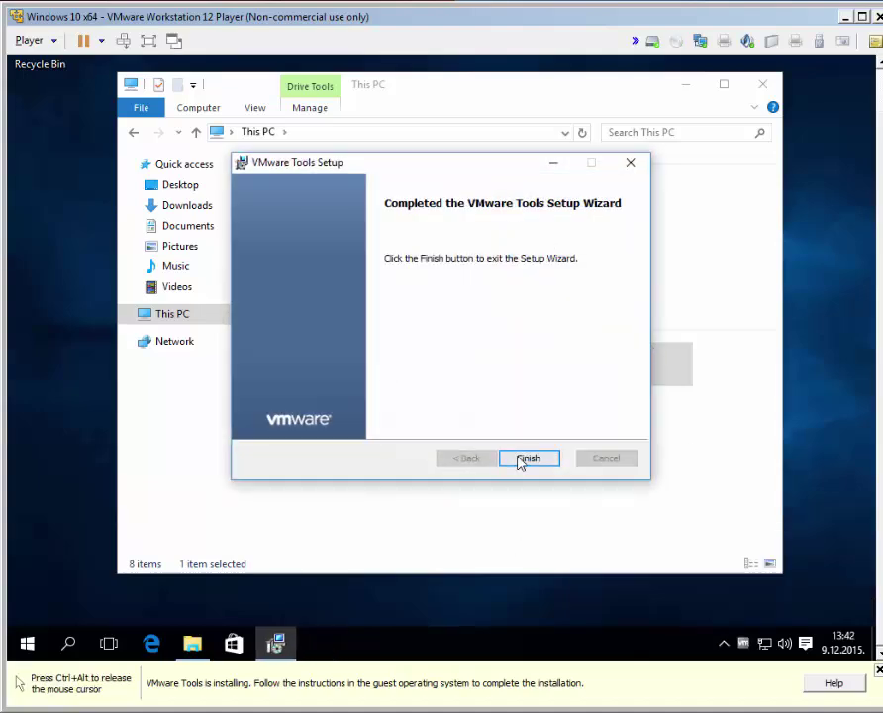
{"action": "left_click", "coordinate": [523, 460]}
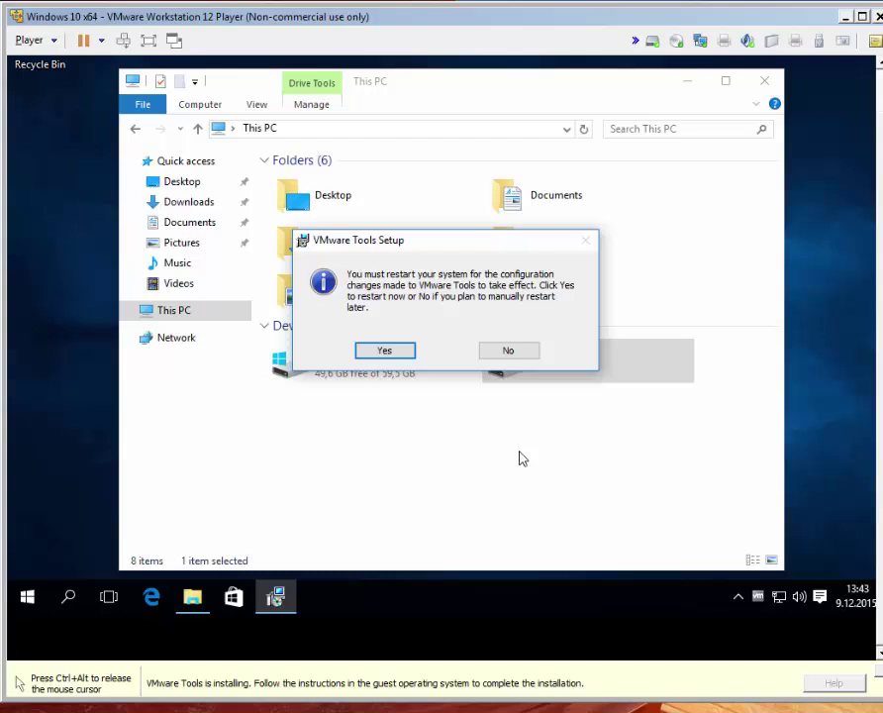